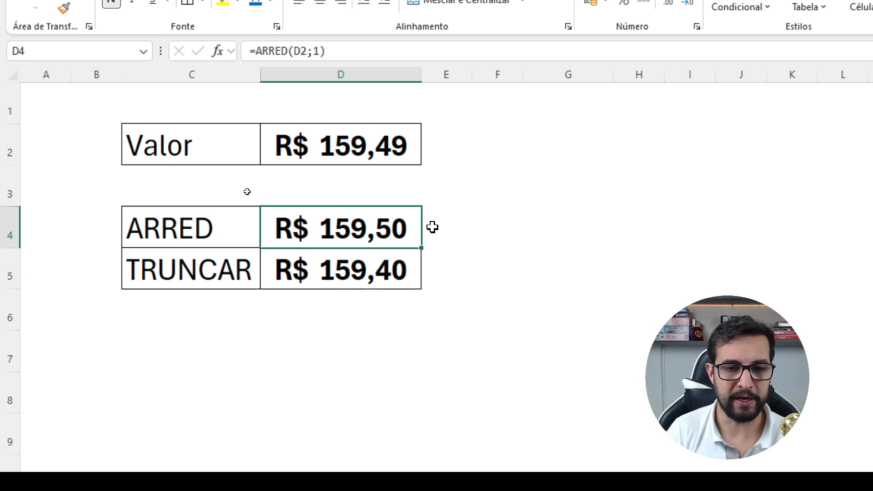
# Clear the existing formulas from the ARRED and TRUNCAR result cells D4 and D5
pyautogui.press('Up')
pyautogui.press('Down')
pyautogui.press('Delete')
pyautogui.press('Down')
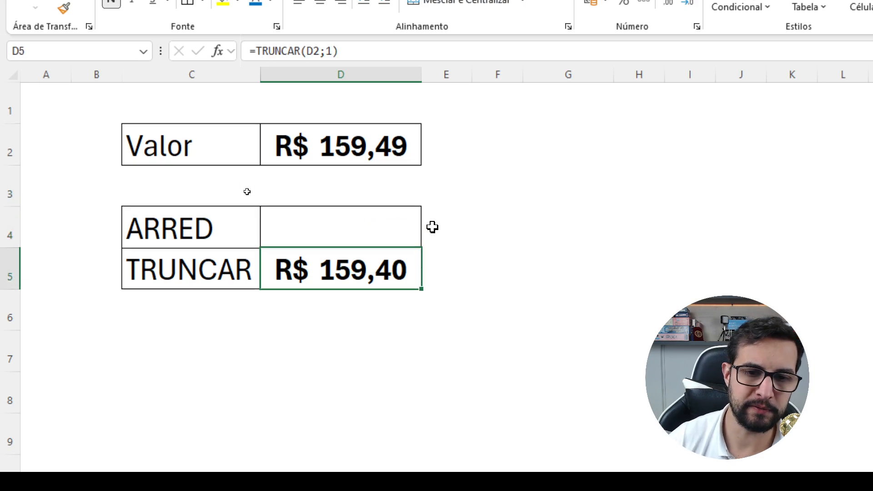
pyautogui.press('Delete')
pyautogui.press('Up')
# Show the Valor amount in D2 with one decimal place and restore its format to two decimals
pyautogui.click(316, 156)
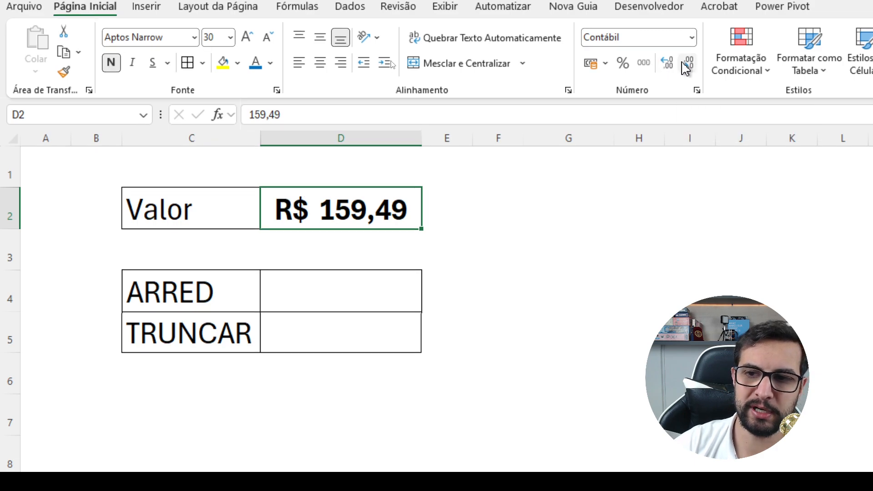
pyautogui.click(690, 66)
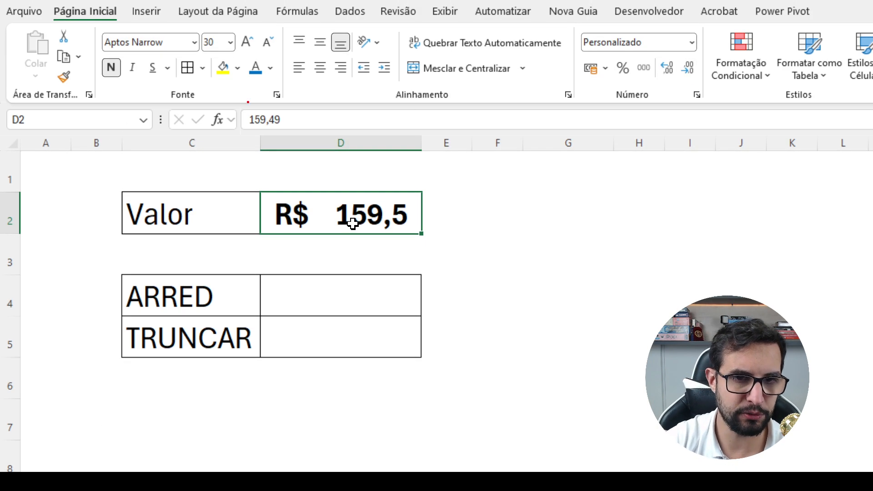
pyautogui.moveTo(266, 125); pyautogui.dragTo(288, 162)
pyautogui.moveTo(285, 111)
pyautogui.mouseDown()
pyautogui.moveTo(246, 120)
pyautogui.moveTo(266, 112)
pyautogui.mouseUp()
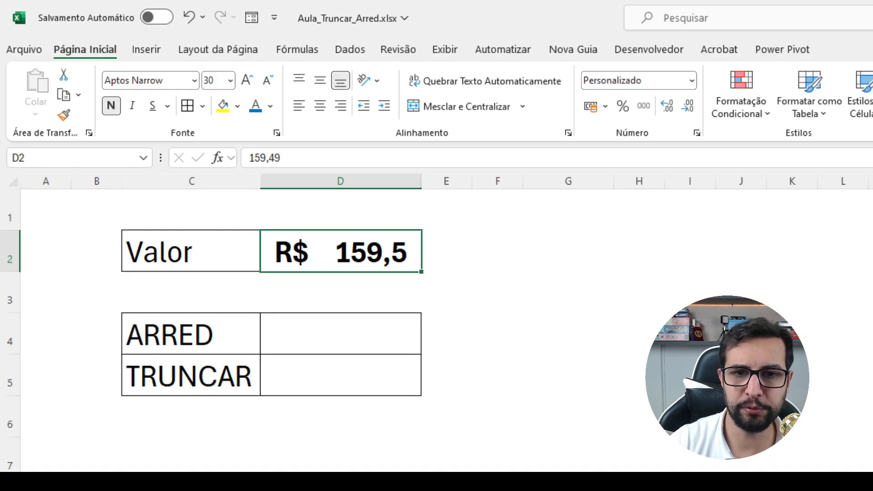
pyautogui.click(667, 108)
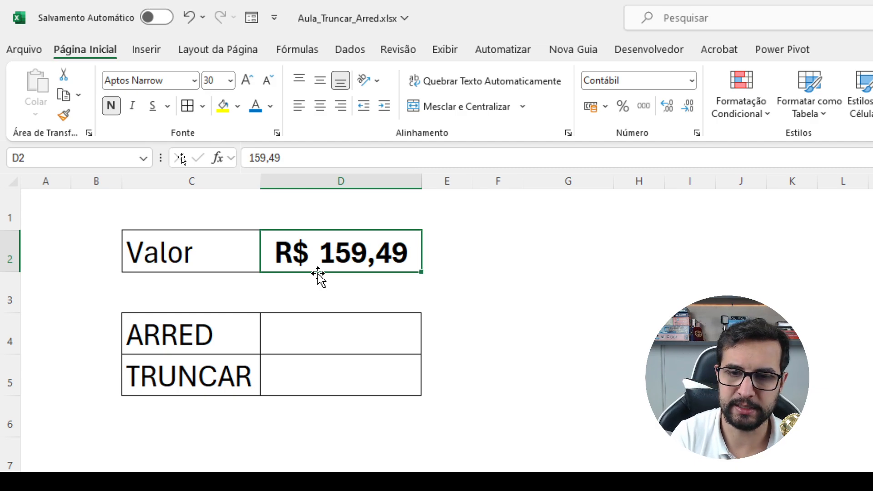
# Enter the formula =ARRED(D2;1) in cell D4 to round the Valor amount to one decimal
pyautogui.click(285, 320)
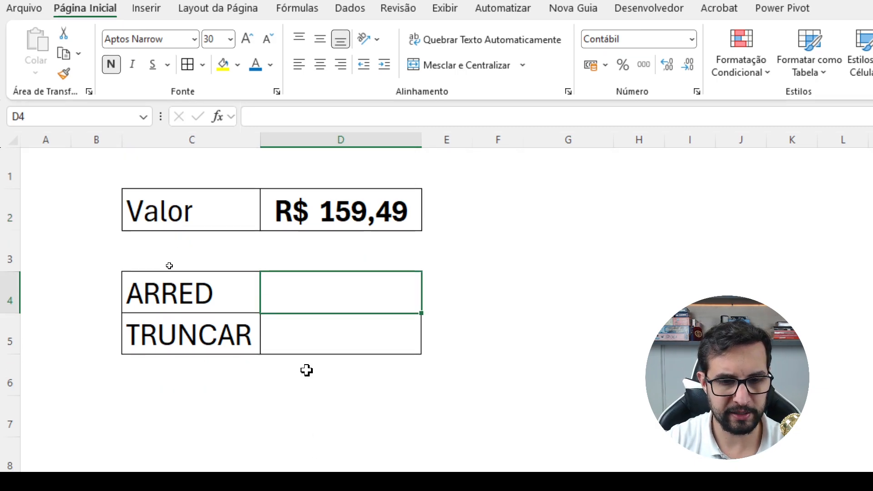
pyautogui.write('=ARRED(')
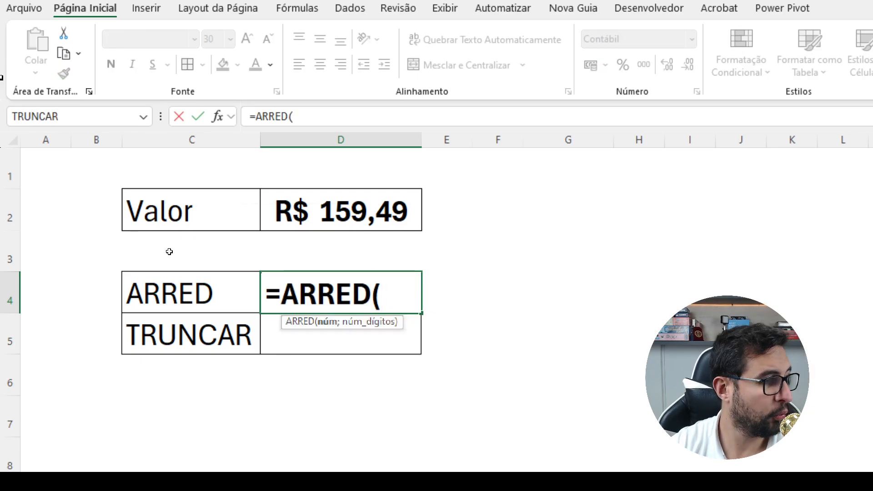
pyautogui.click(355, 220)
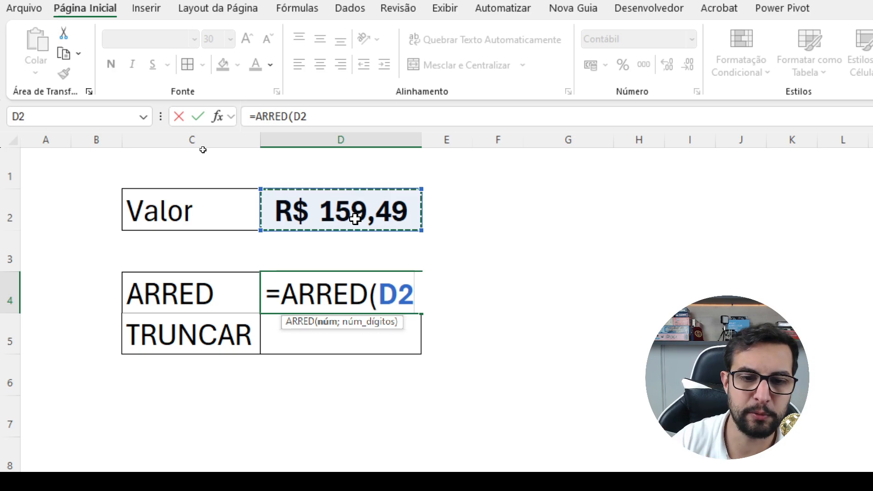
pyautogui.write(';')
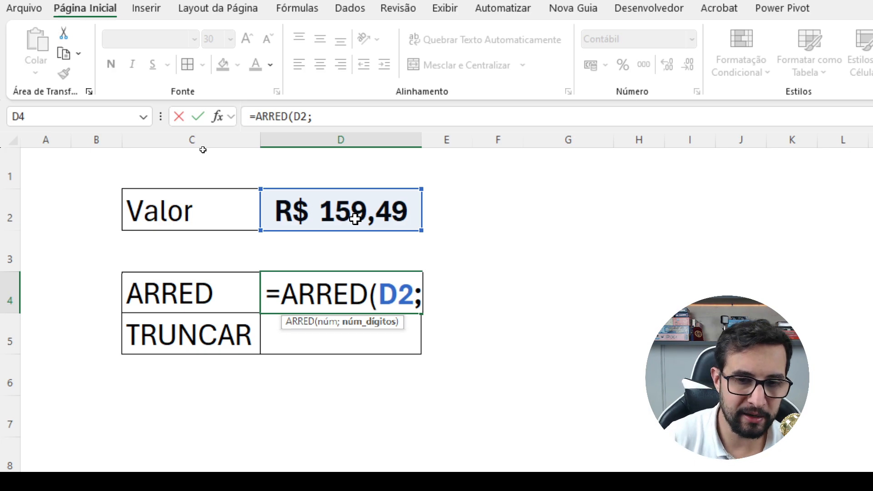
pyautogui.write('1')
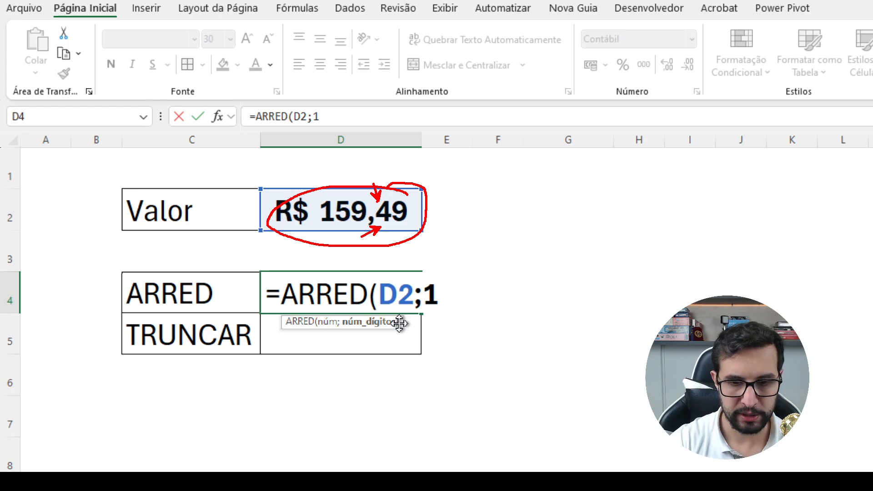
pyautogui.press('Return')
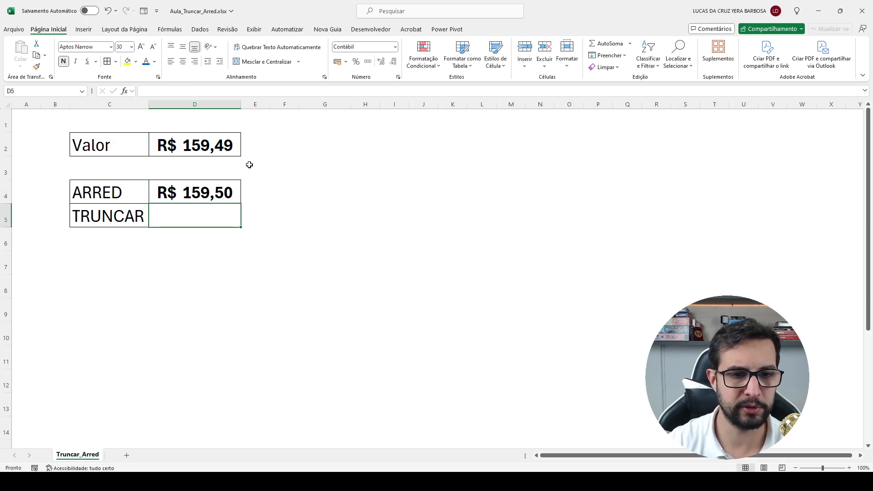
# Vary the displayed decimals of the ARRED result in D4 between three and zero, ending at two
pyautogui.click(182, 191)
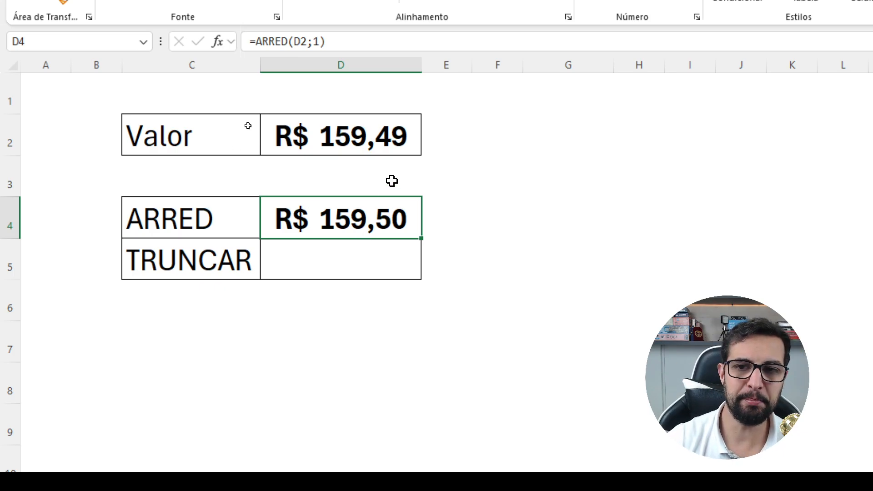
pyautogui.click(668, 107)
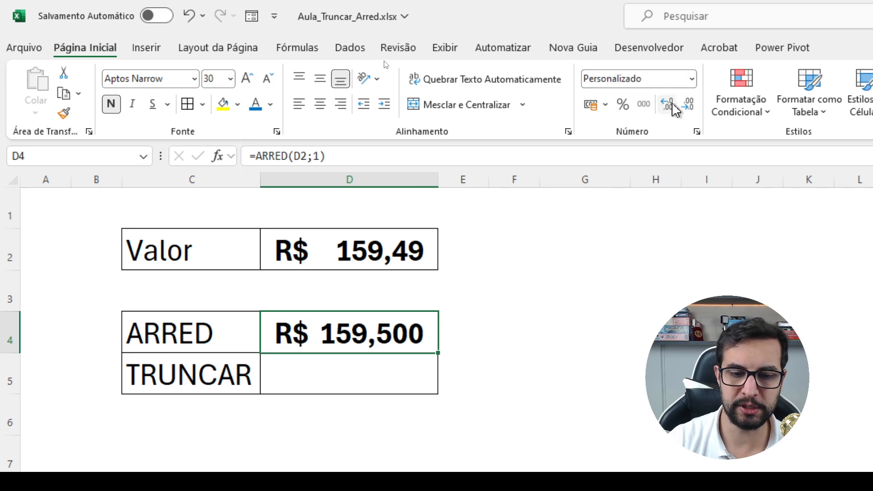
pyautogui.click(688, 104)
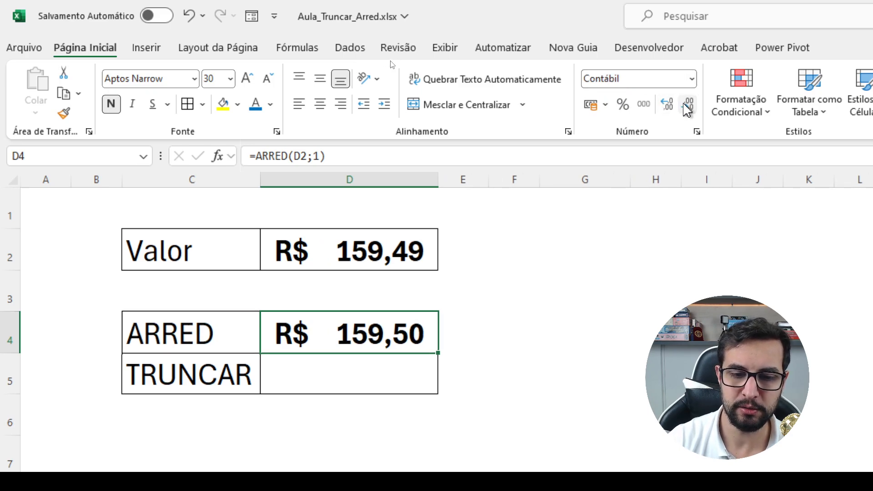
pyautogui.click(688, 105)
pyautogui.click(688, 104)
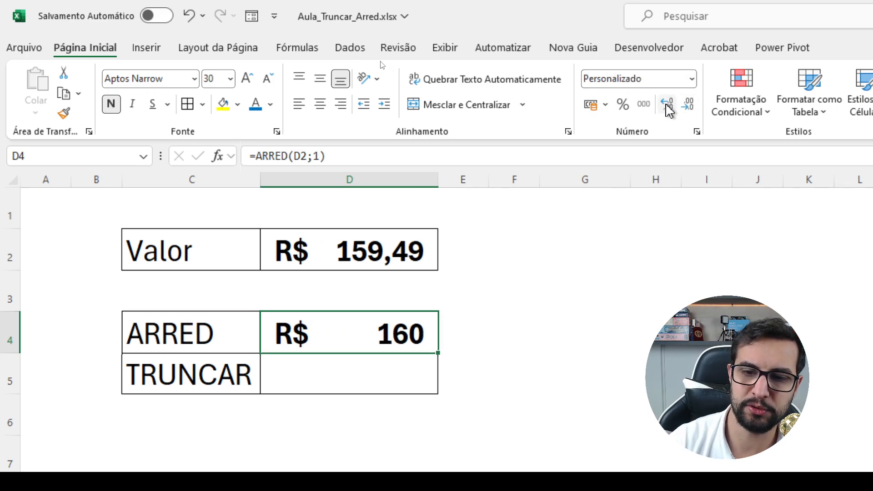
pyautogui.click(668, 108)
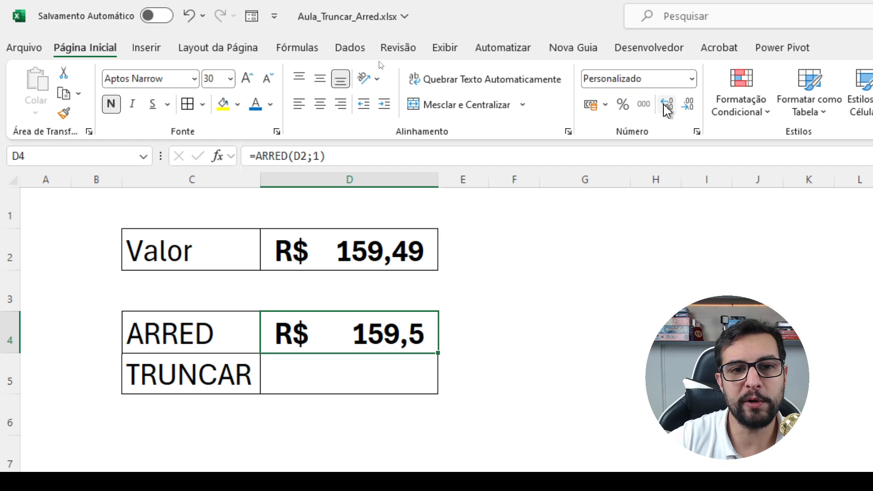
pyautogui.click(666, 108)
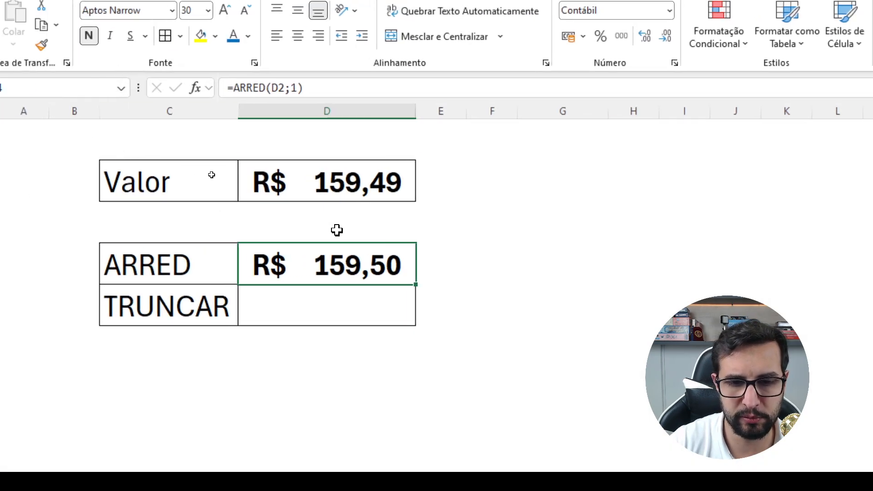
# Change the number of digits in the D4 formula to 2, giving =ARRED(D2;2)
pyautogui.doubleClick(310, 258)
pyautogui.doubleClick(310, 259)
pyautogui.write('2')
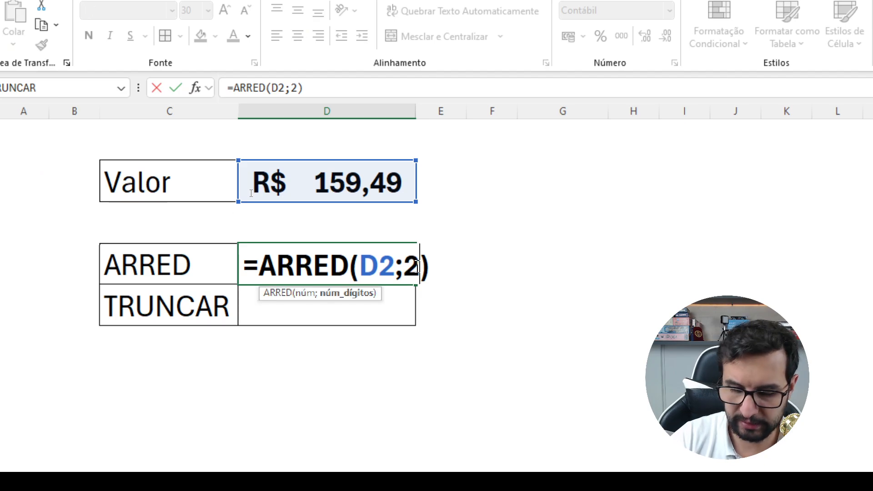
pyautogui.press('Return')
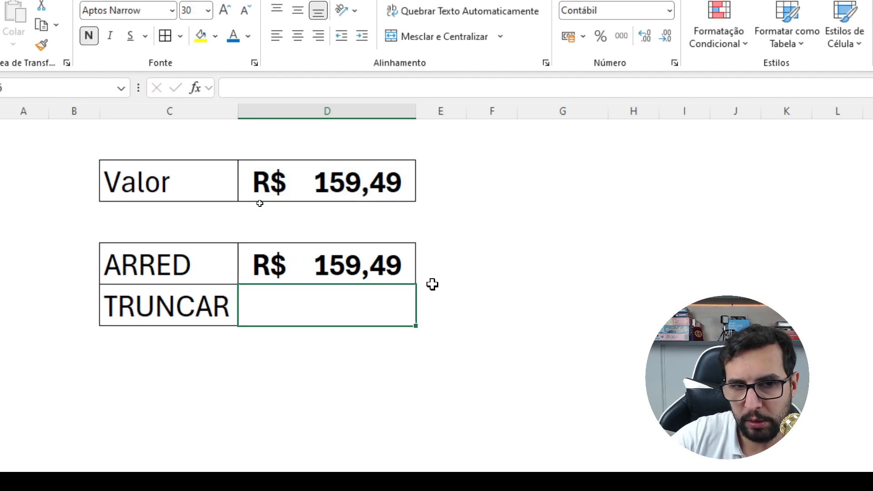
pyautogui.press('Up')
# Extend the Valor amount in cell D2 to 159,4975
pyautogui.click(381, 191)
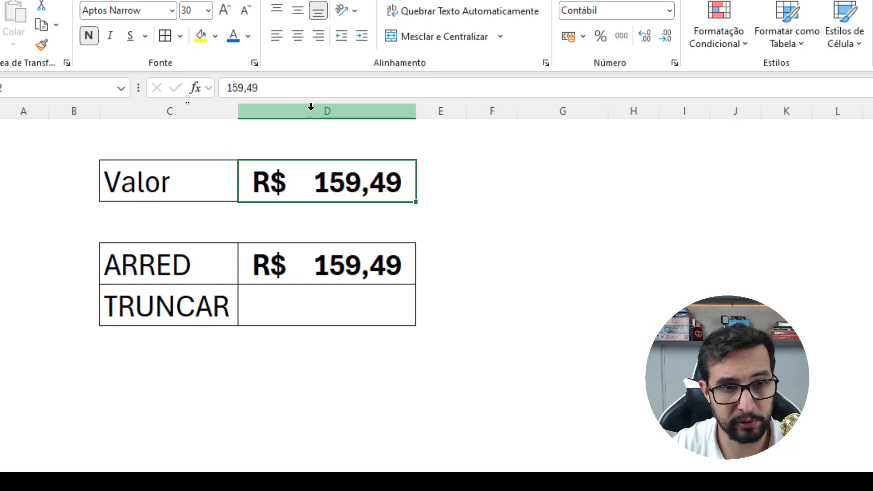
pyautogui.click(275, 90)
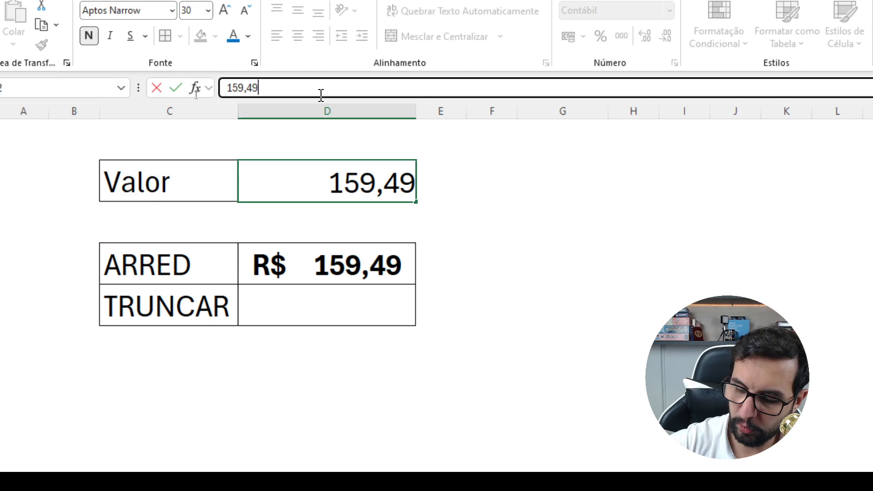
pyautogui.write('75')
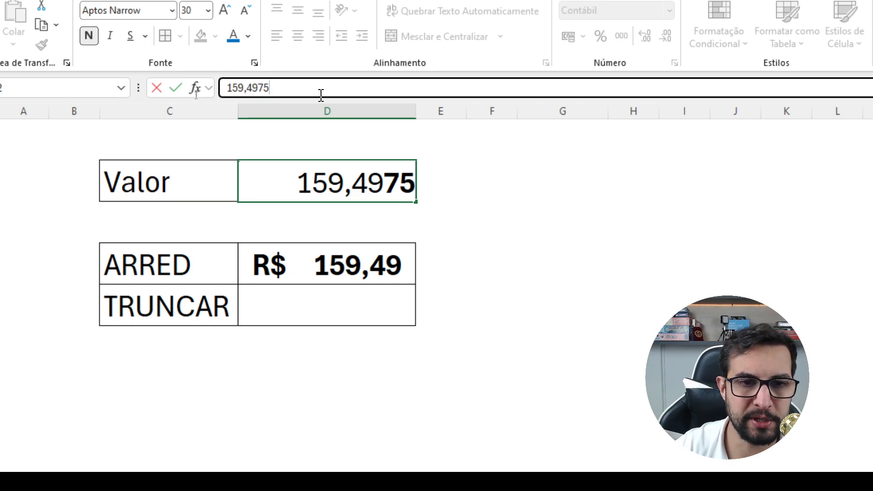
pyautogui.press('Return')
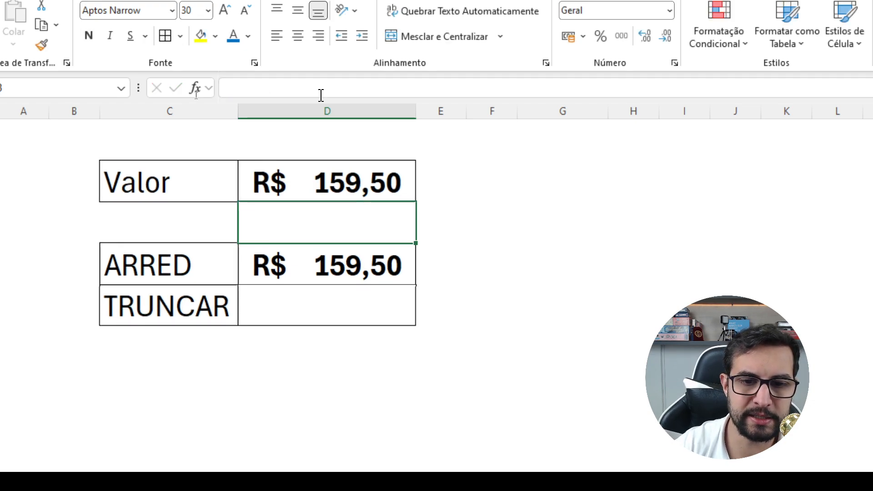
# Format the range D2:D5 to display four decimal places
pyautogui.moveTo(335, 179); pyautogui.dragTo(345, 302)
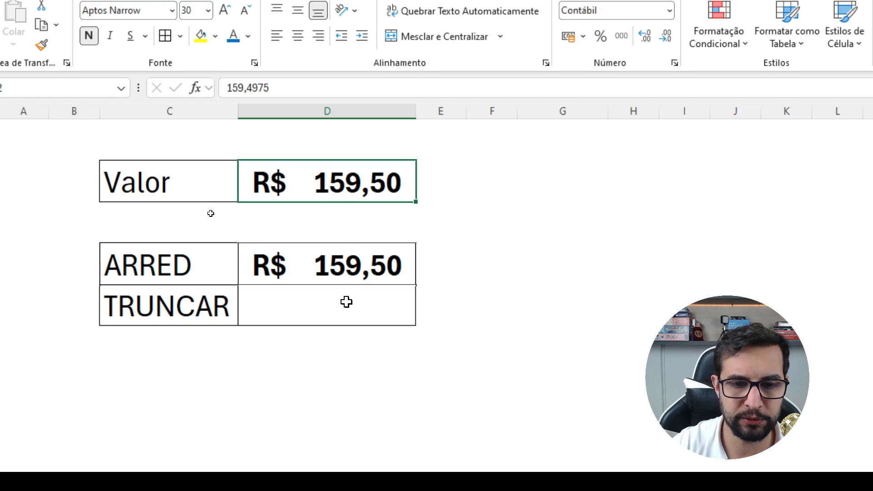
pyautogui.click(664, 41)
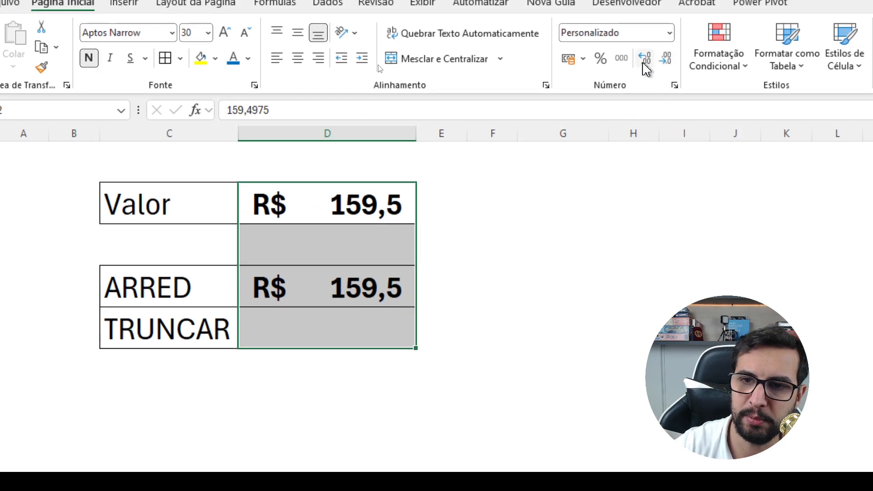
pyautogui.click(643, 41)
pyautogui.click(643, 68)
pyautogui.click(643, 68)
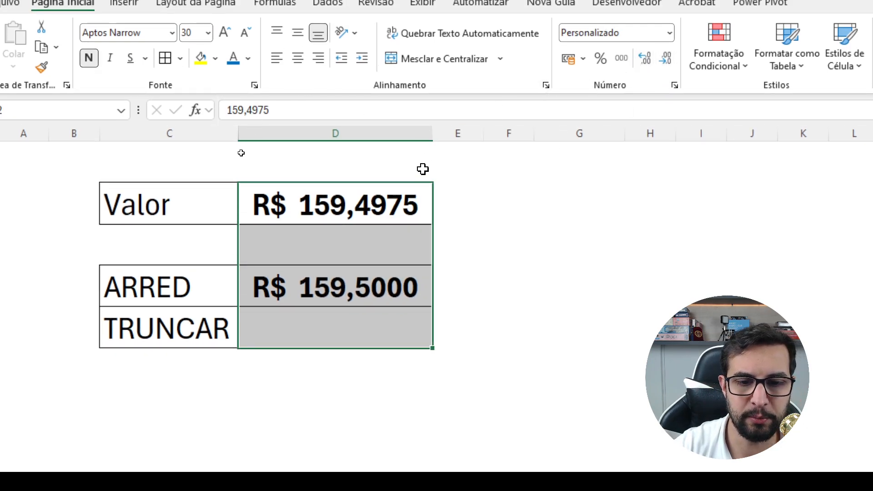
# Examine the ARRED formula in D4 and compare its result with the decimals of the Valor amount in D2
pyautogui.click(359, 286)
pyautogui.click(359, 286)
pyautogui.press('F2')
pyautogui.press('Escape')
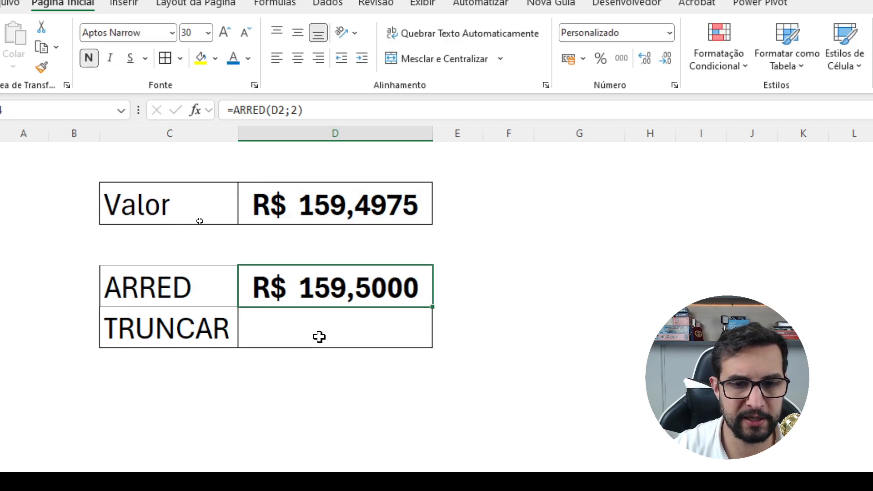
pyautogui.moveTo(429, 188)
pyautogui.mouseDown()
pyautogui.moveTo(287, 184)
pyautogui.moveTo(467, 193)
pyautogui.moveTo(433, 185)
pyautogui.mouseUp()
pyautogui.moveTo(352, 197); pyautogui.dragTo(360, 196)
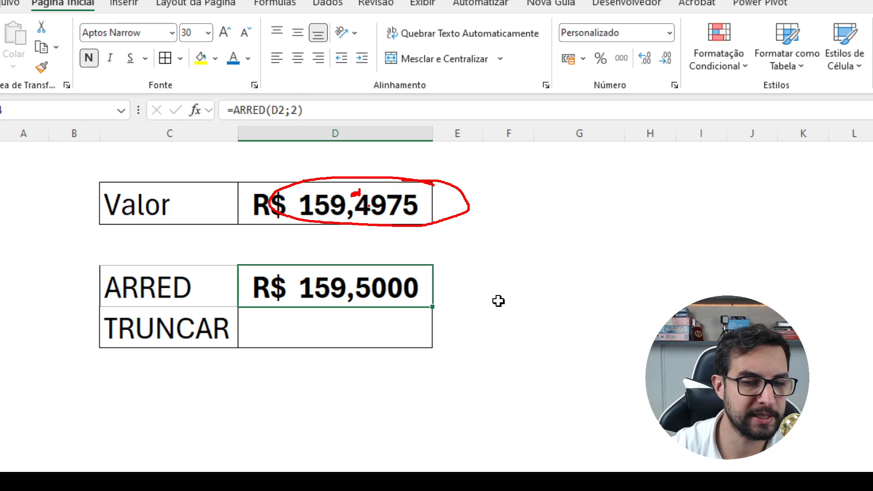
pyautogui.press('Escape')
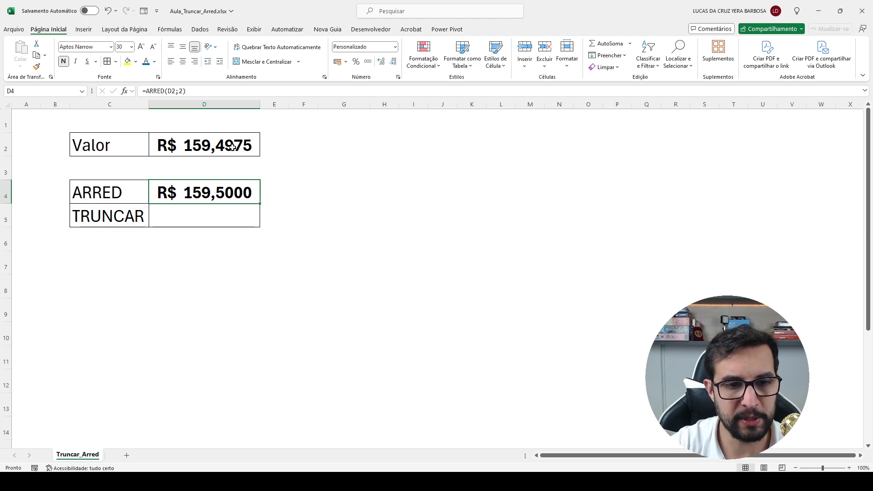
# Set the number of digits in the D4 formula to 3, making it =ARRED(D2;3)
pyautogui.hotkey('ctrl', '1')
pyautogui.press('F2')
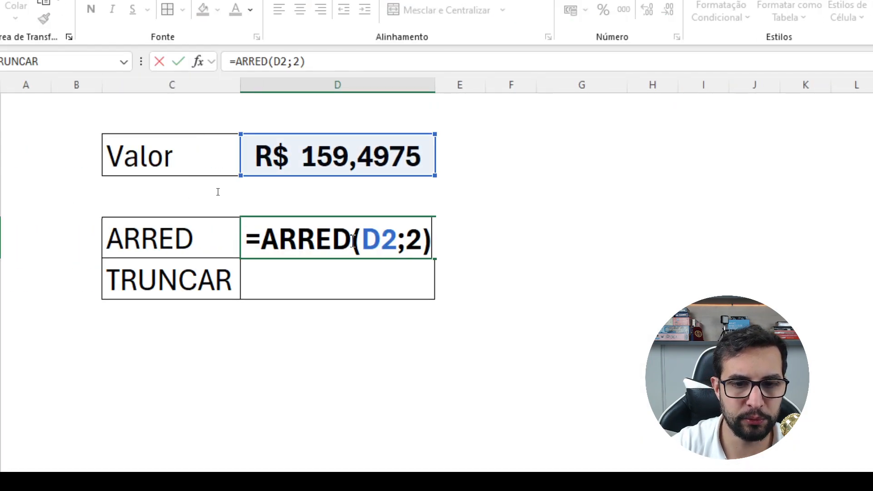
pyautogui.doubleClick(416, 240)
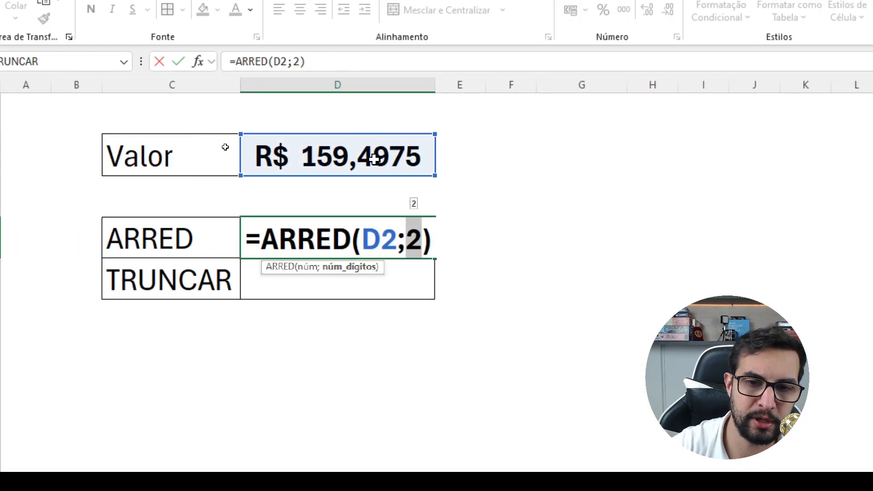
pyautogui.write('3')
pyautogui.press('Return')
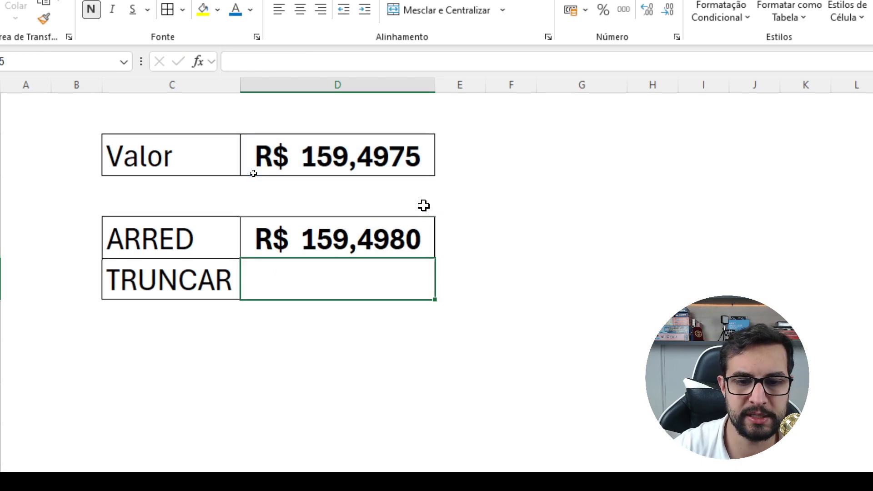
pyautogui.click(396, 230)
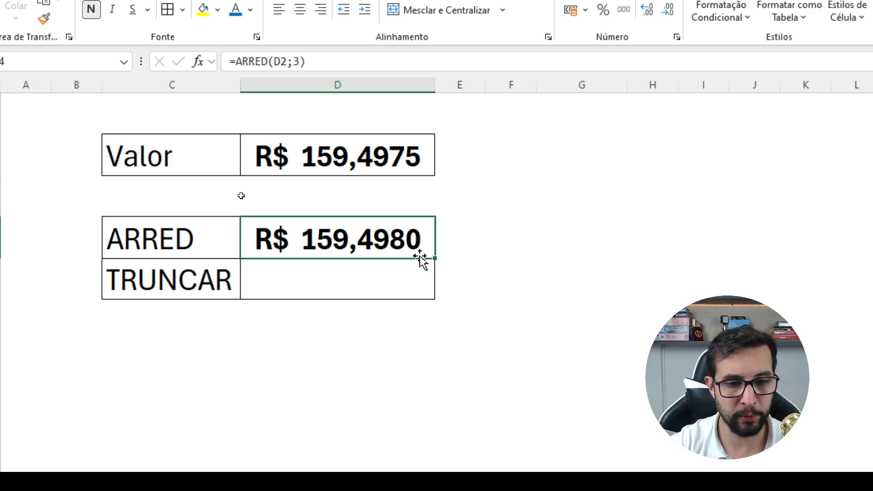
# Enter the formula =TRUNCAR(D2;1) in cell D5 beside the TRUNCAR label
pyautogui.click(351, 272)
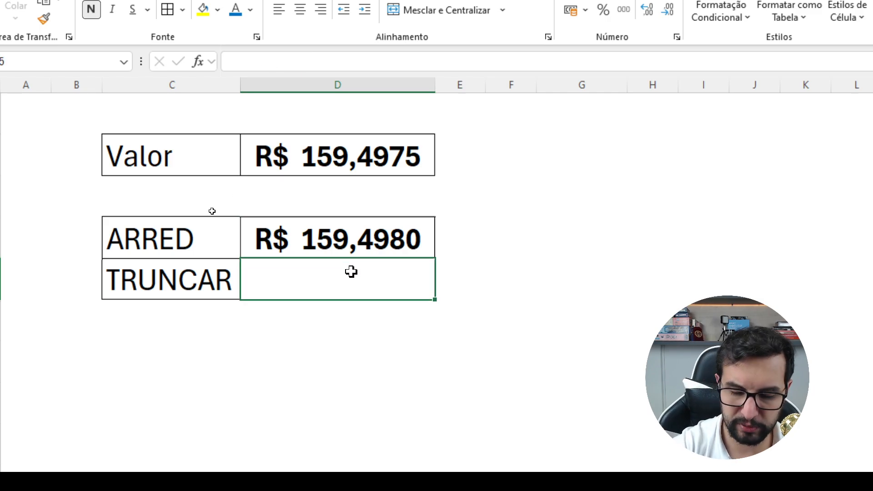
pyautogui.write('=TRUNCAR(')
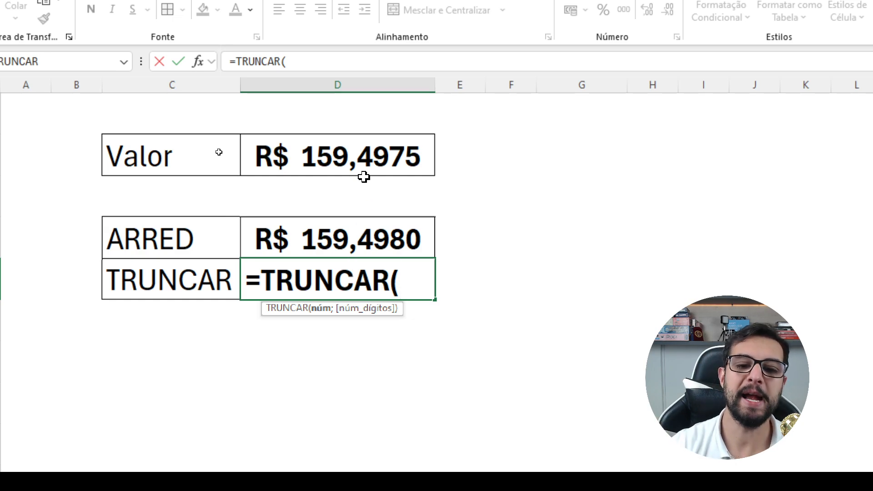
pyautogui.click(365, 161)
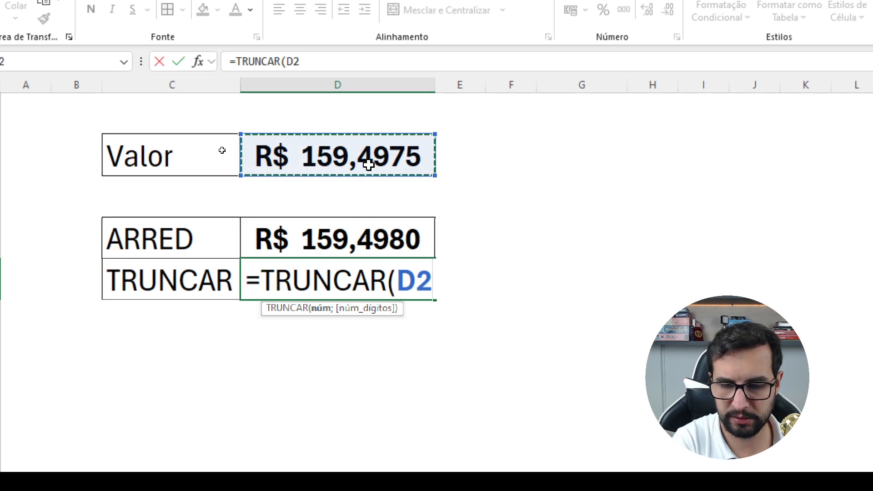
pyautogui.write(';')
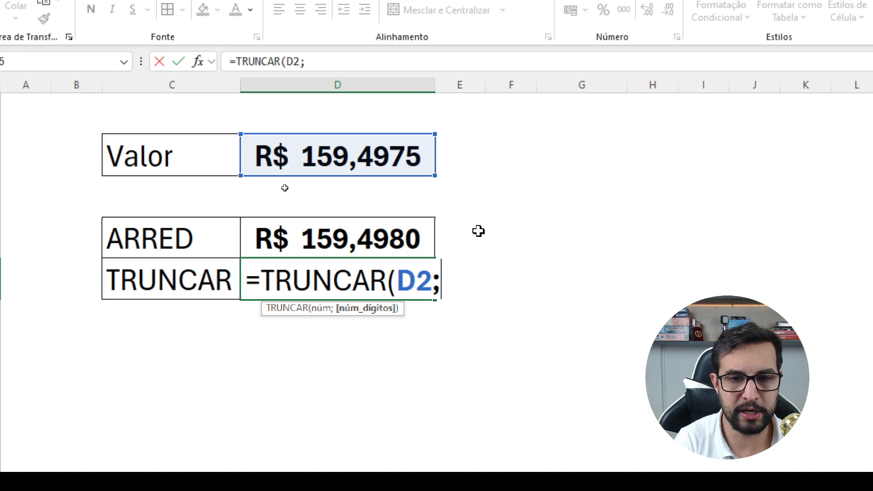
pyautogui.write('1')
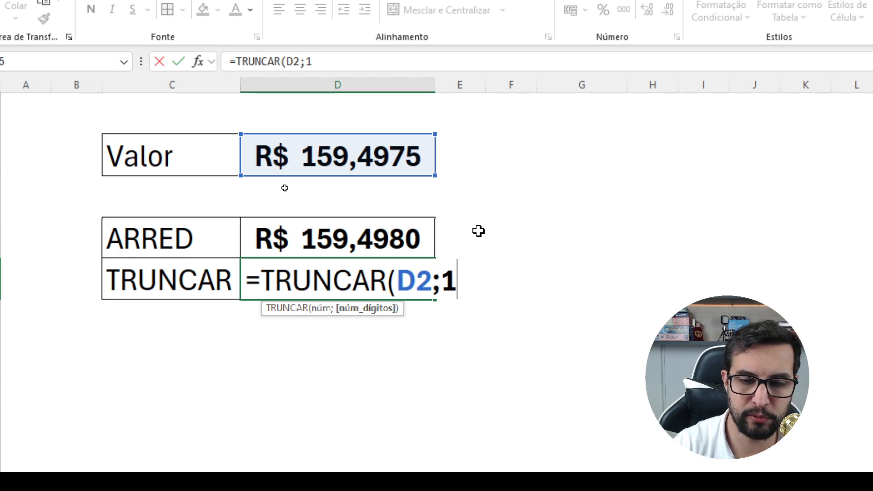
pyautogui.write(')')
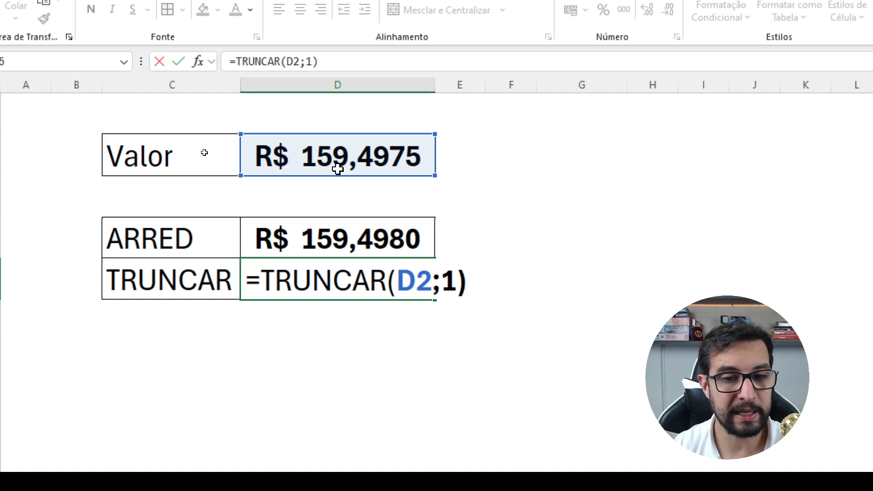
pyautogui.press('Return')
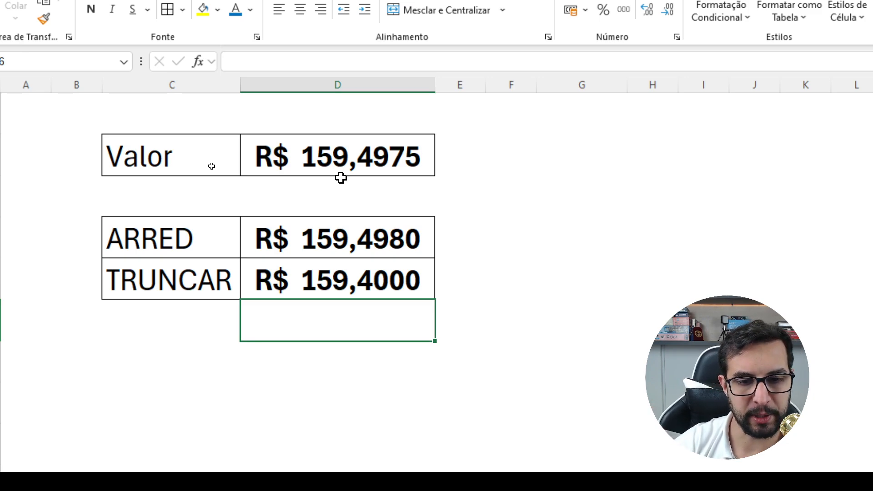
# Set the number of digits in the D5 formula to -1, making it =TRUNCAR(D2;-1)
pyautogui.click(363, 284)
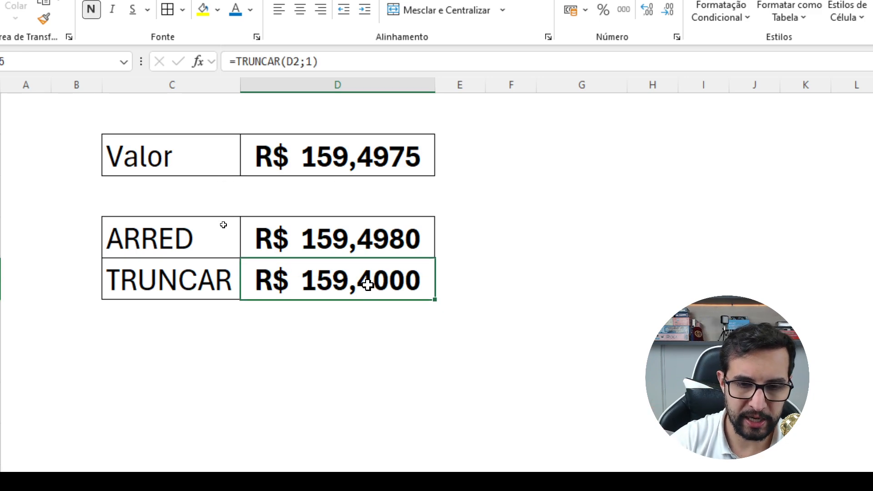
pyautogui.press('F2')
pyautogui.press('Left')
pyautogui.press('Left')
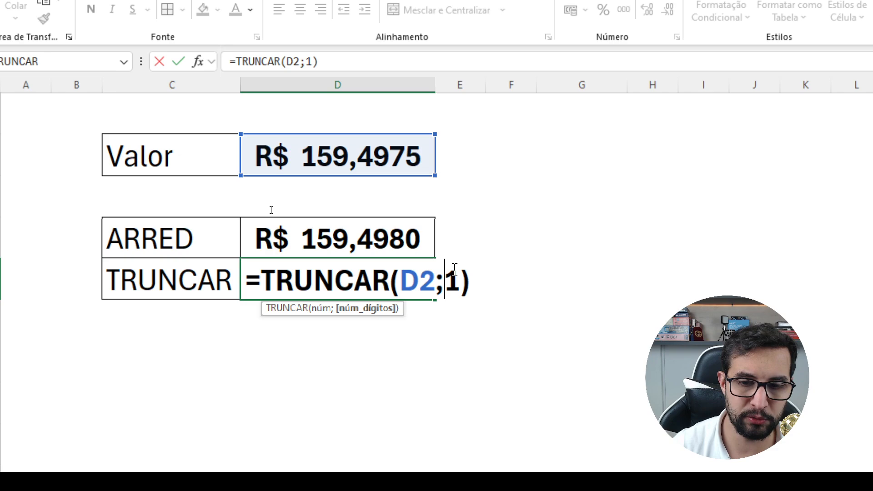
pyautogui.write('-')
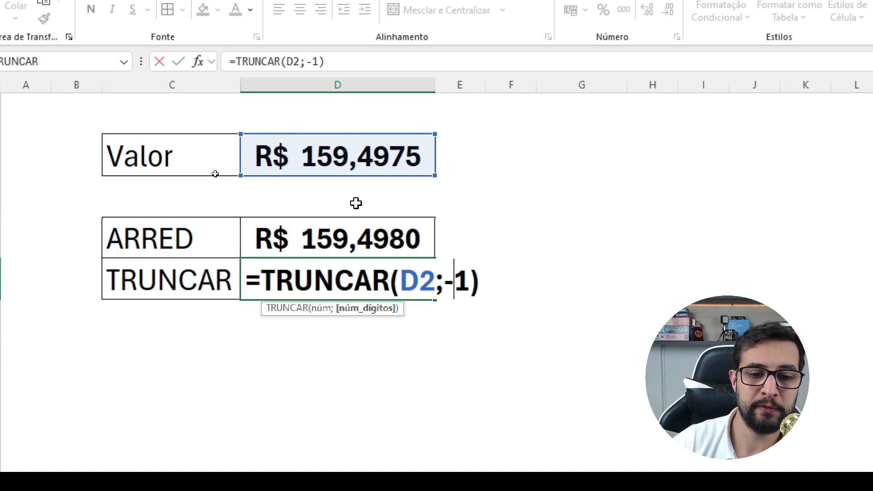
pyautogui.press('Return')
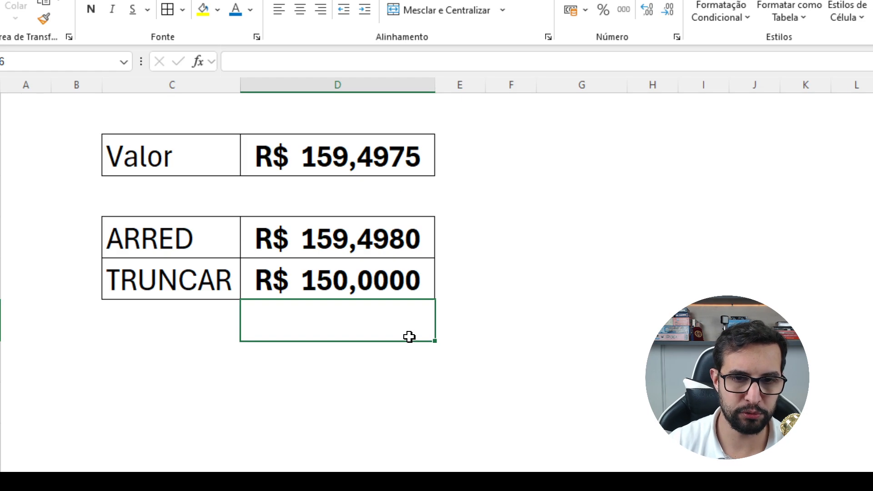
# Cross out the 9 in the Valor amount with on-screen ink, draw zeros above its last digits, and clear the marks
pyautogui.moveTo(349, 148); pyautogui.dragTo(337, 163)
pyautogui.moveTo(336, 152); pyautogui.dragTo(346, 170)
pyautogui.moveTo(342, 130); pyautogui.dragTo(413, 120)
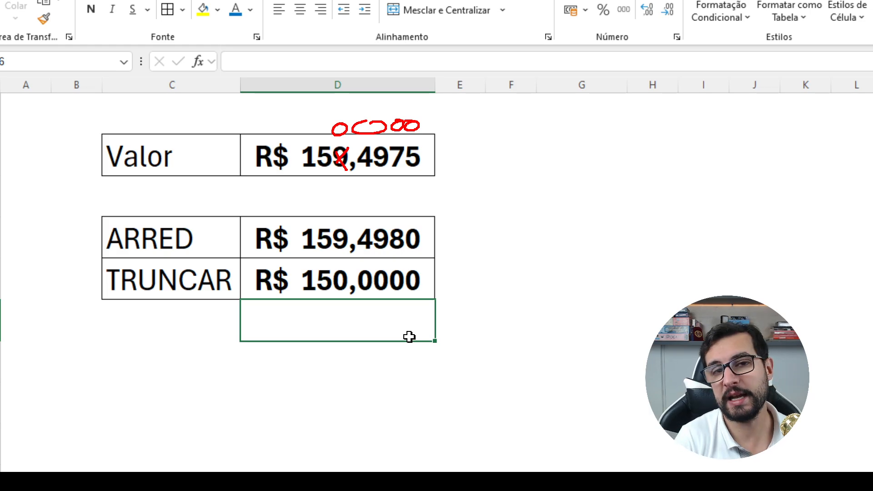
pyautogui.press('Escape')
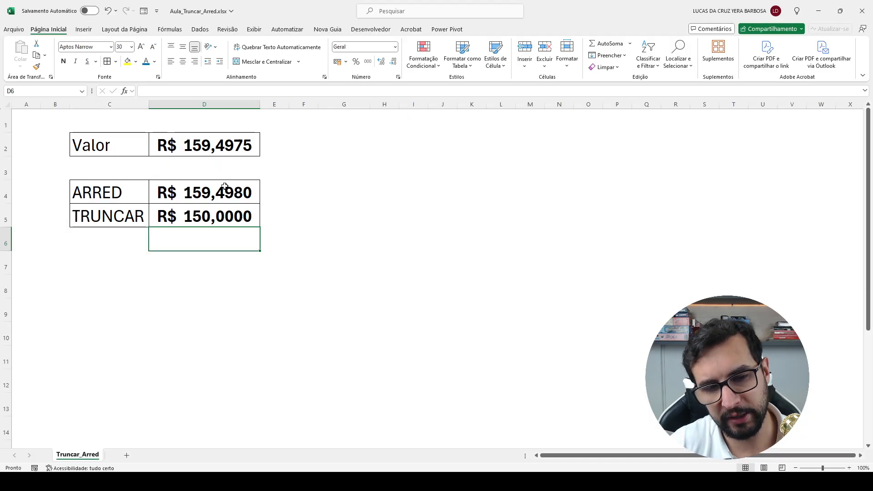
# Set the number of digits in the TRUNCAR formula in D5 to -2
pyautogui.hotkey('ctrl', '1')
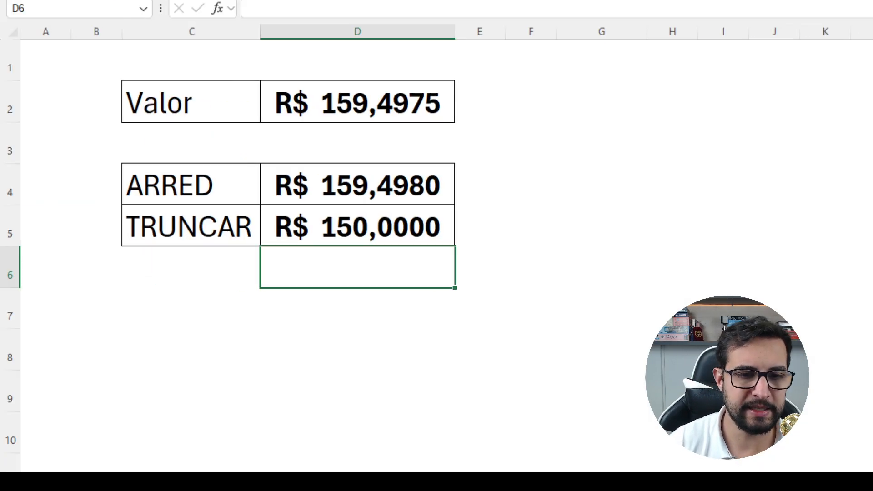
pyautogui.doubleClick(302, 226)
pyautogui.hotkey('shift', 'Left')
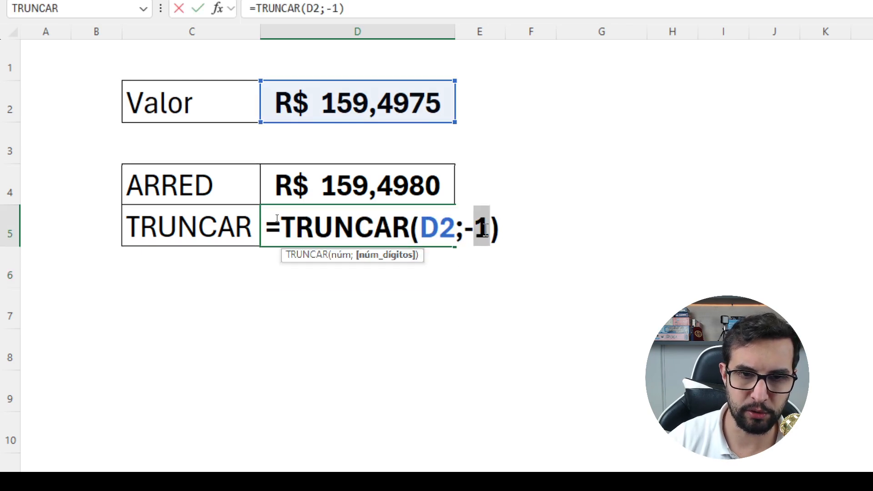
pyautogui.write('2')
pyautogui.press('Return')
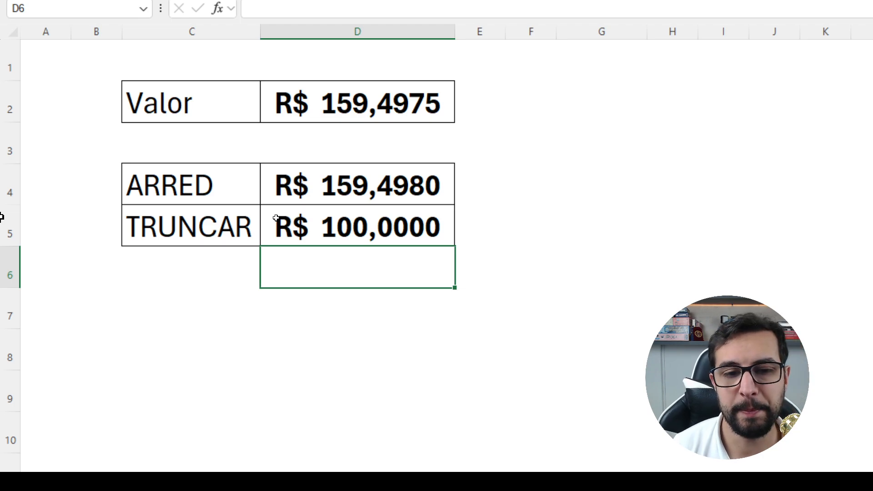
# Set the number of digits in the D5 formula to 1, making it =TRUNCAR(D2;1)
pyautogui.doubleClick(395, 231)
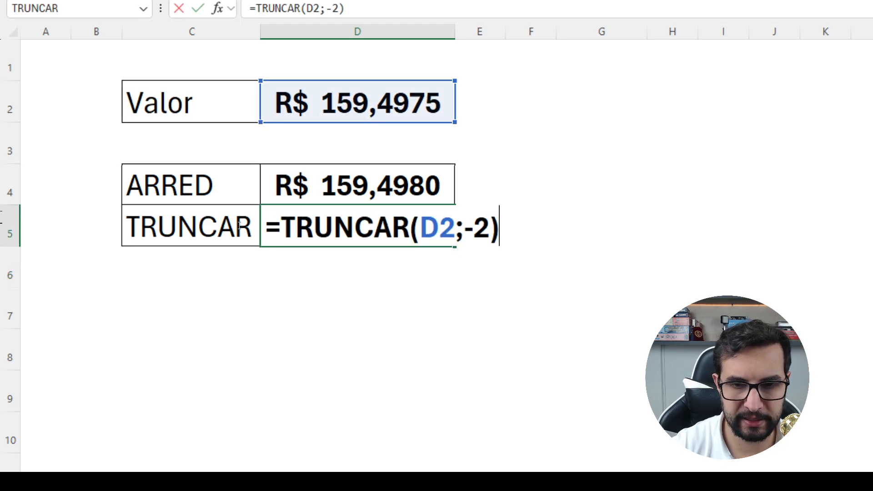
pyautogui.press('Left')
pyautogui.hotkey('shift', 'Left')
pyautogui.hotkey('shift', 'Left')
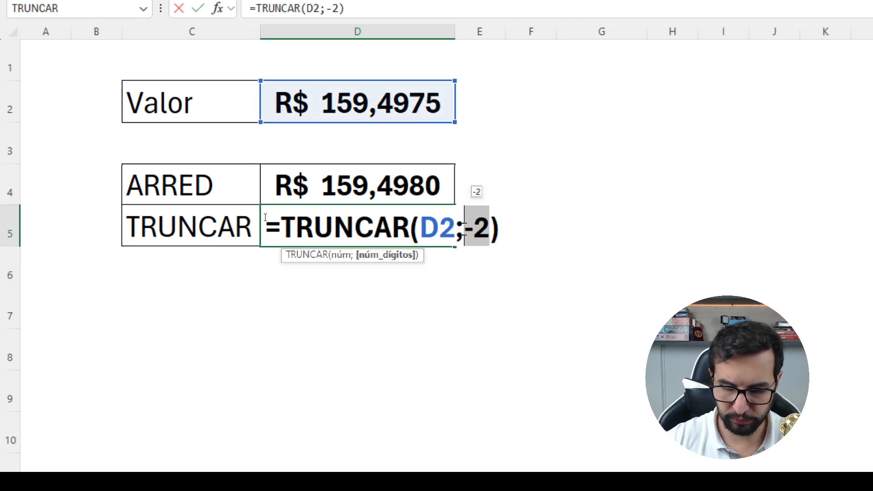
pyautogui.write('-')
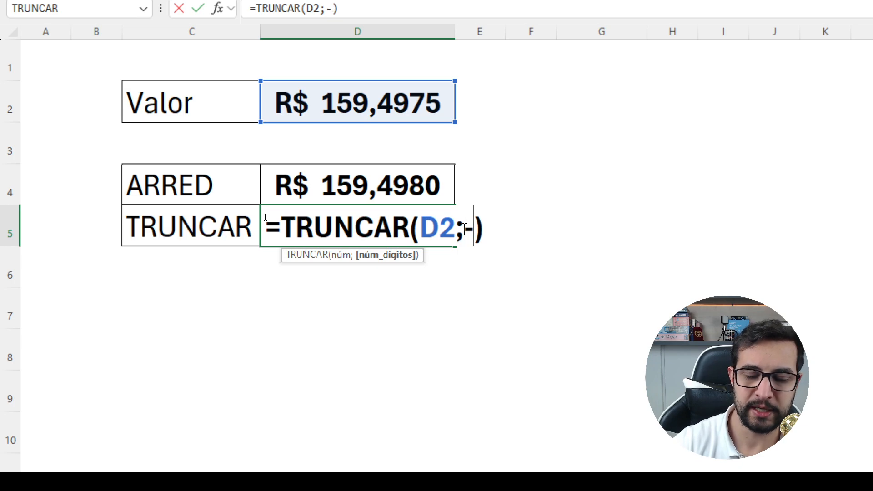
pyautogui.press('BackSpace')
pyautogui.write('1')
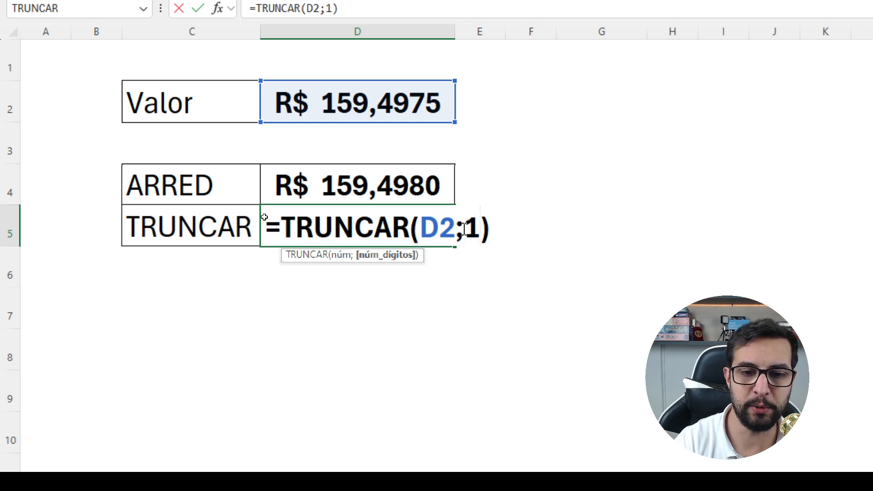
pyautogui.press('Return')
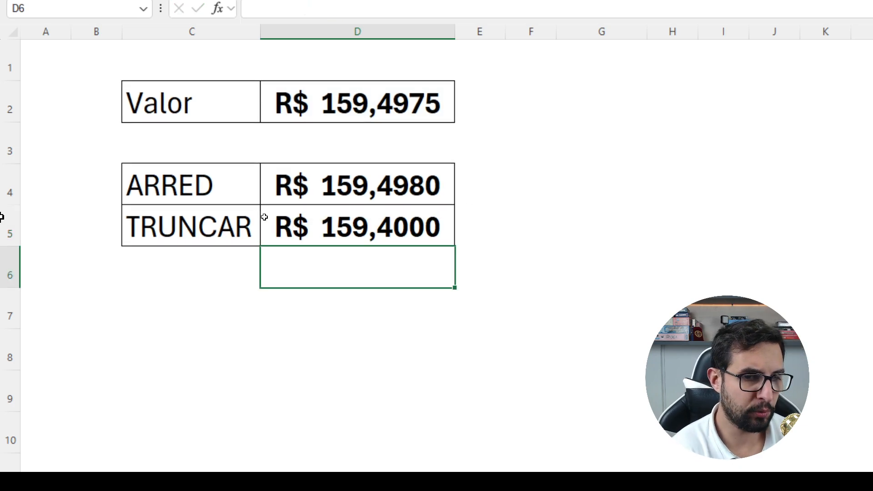